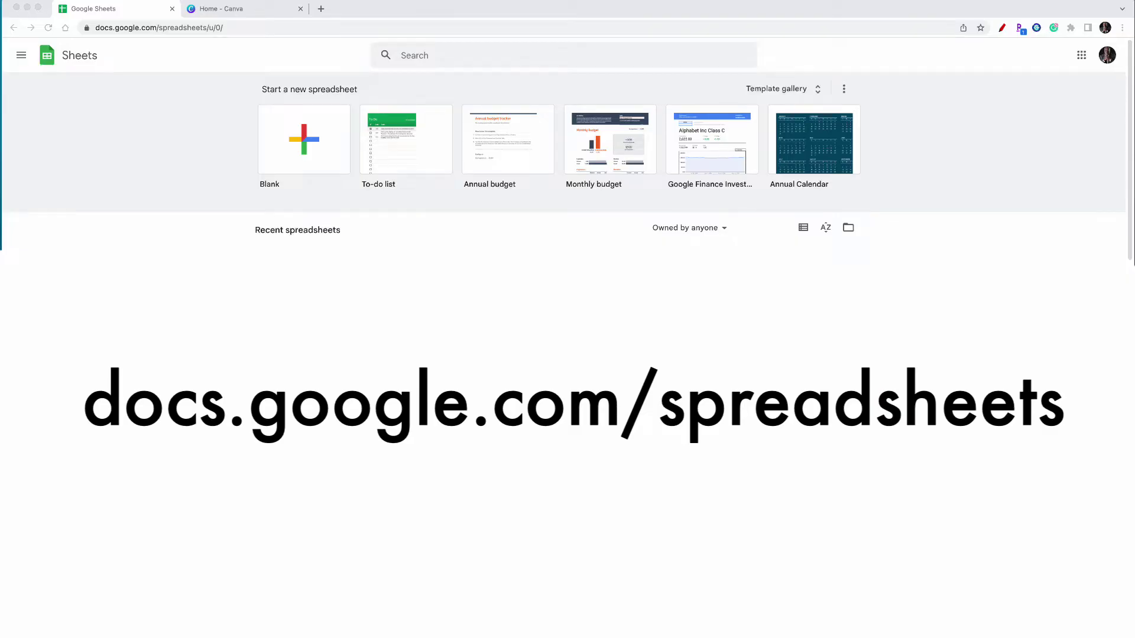
Create a blank spreadsheet with 2:00 in cell A1 and 1:59 in cell A2.
click(304, 155)
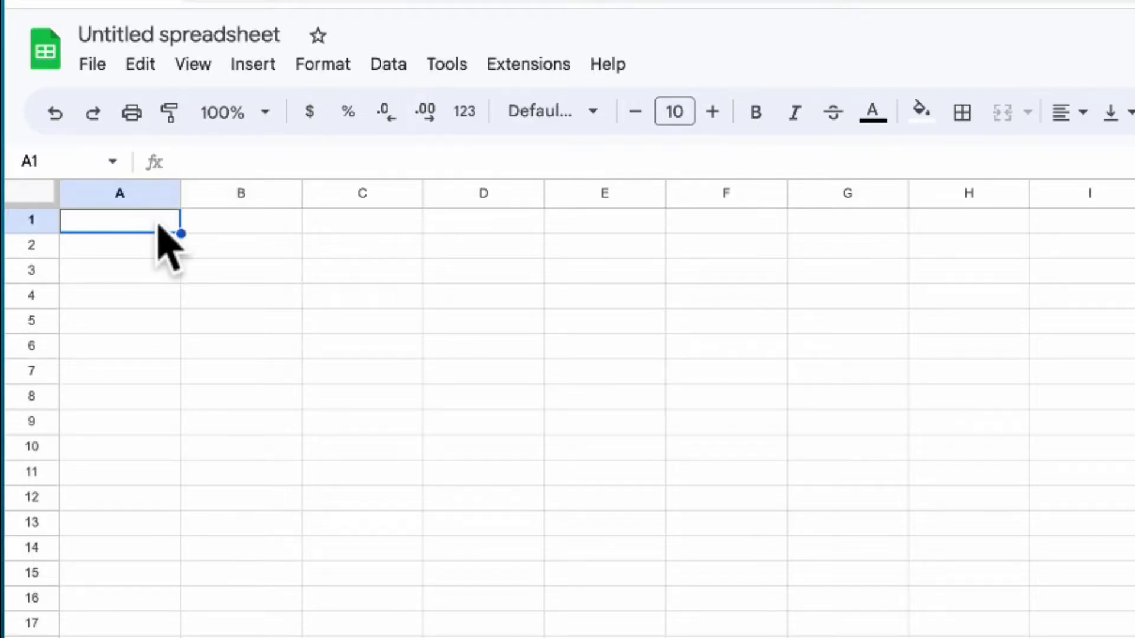
text(2:00)
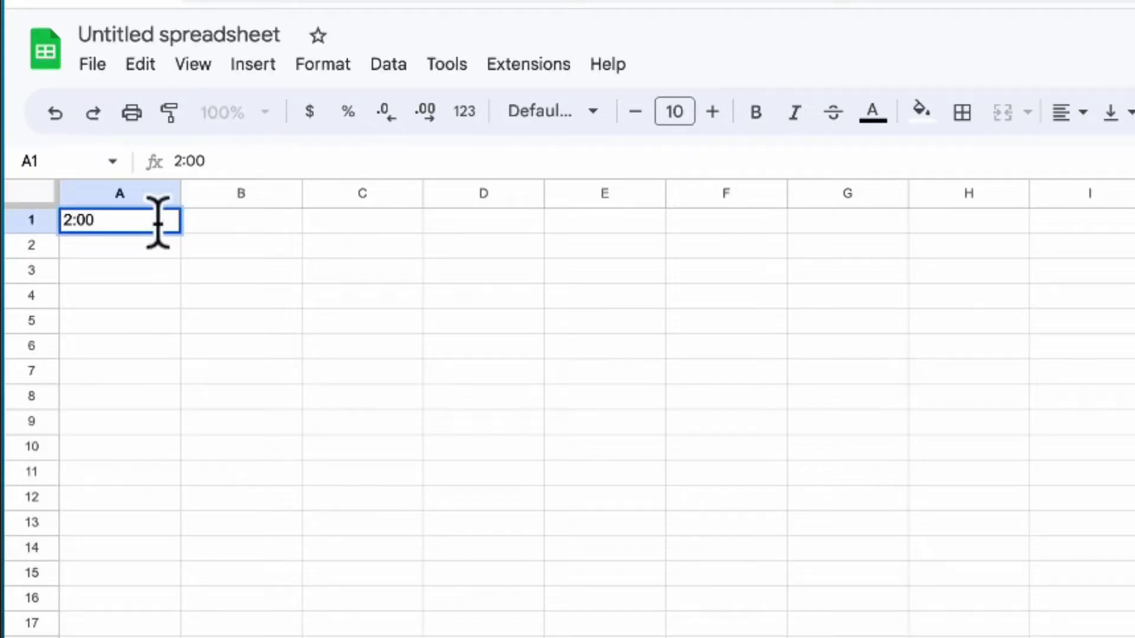
key(Return)
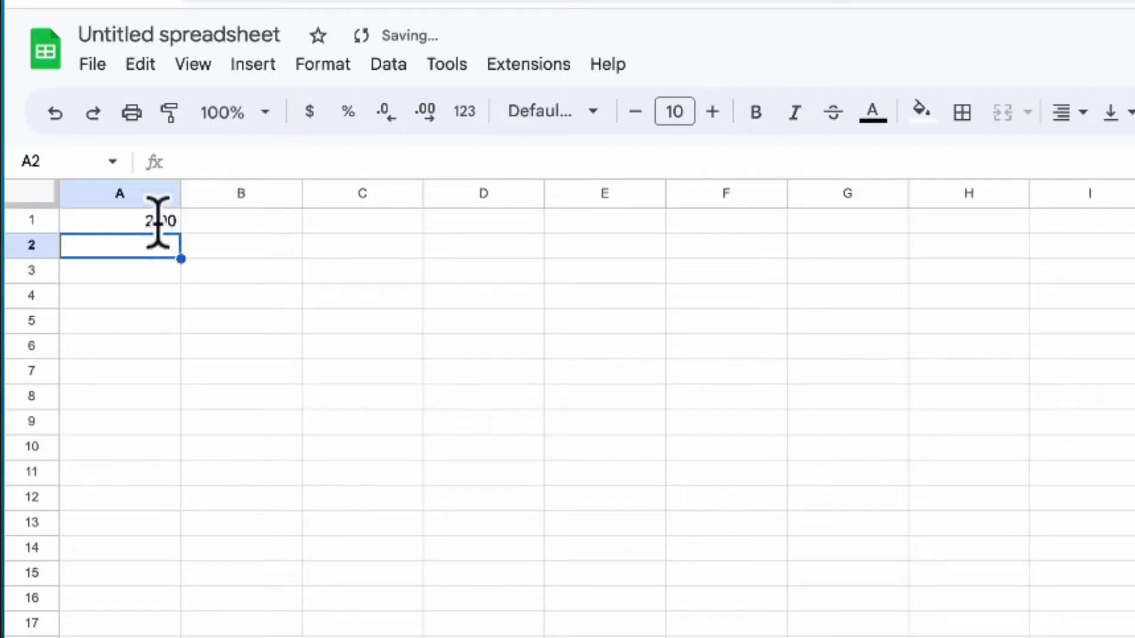
text(1)
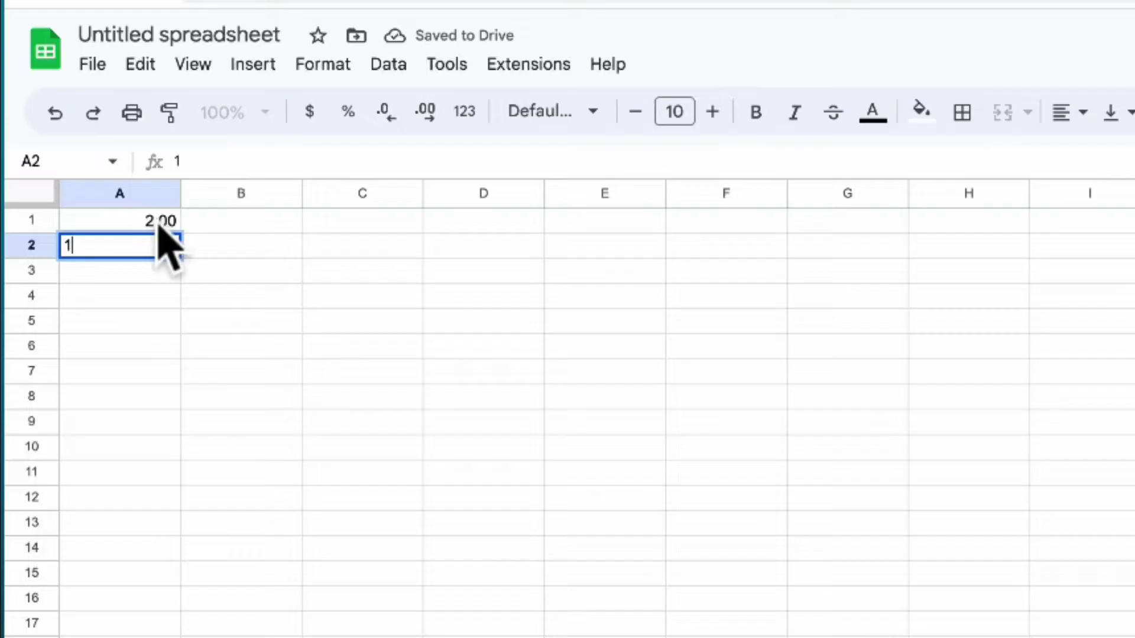
text(:59)
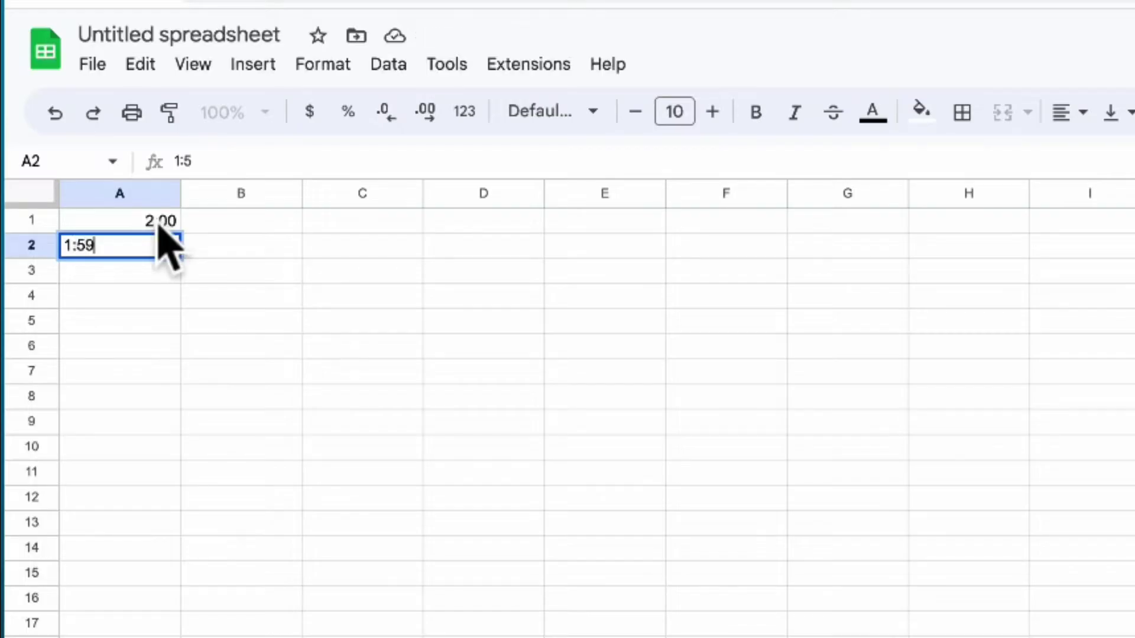
key(Return)
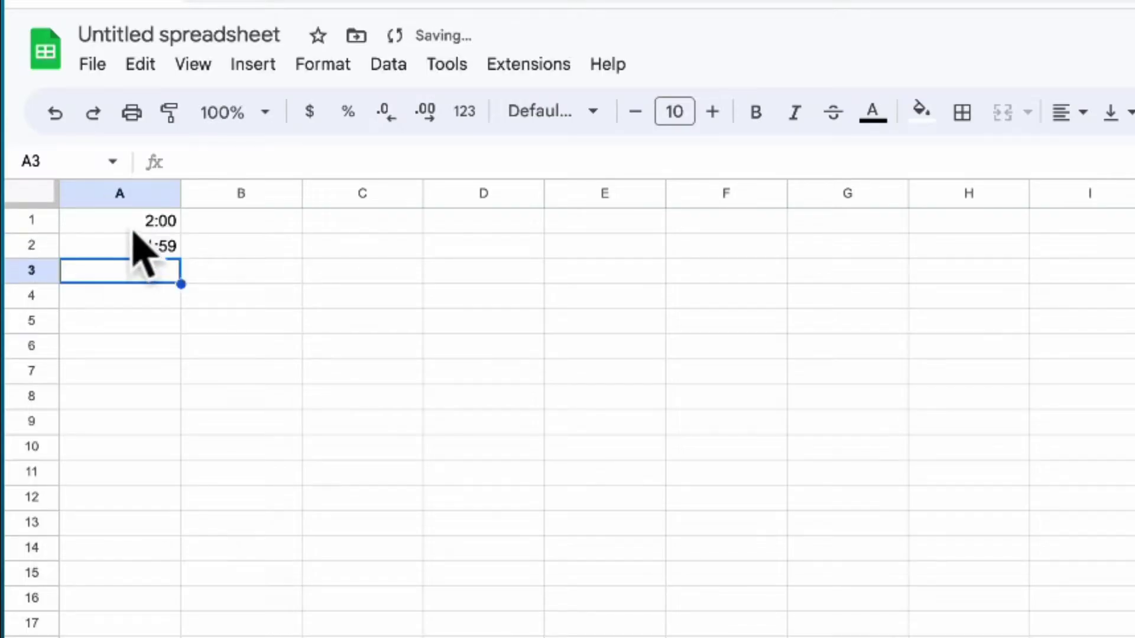
Extend the 2:00, 1:59 countdown down column A to row 120 and download it as CSV.
drag(132, 228, 137, 246)
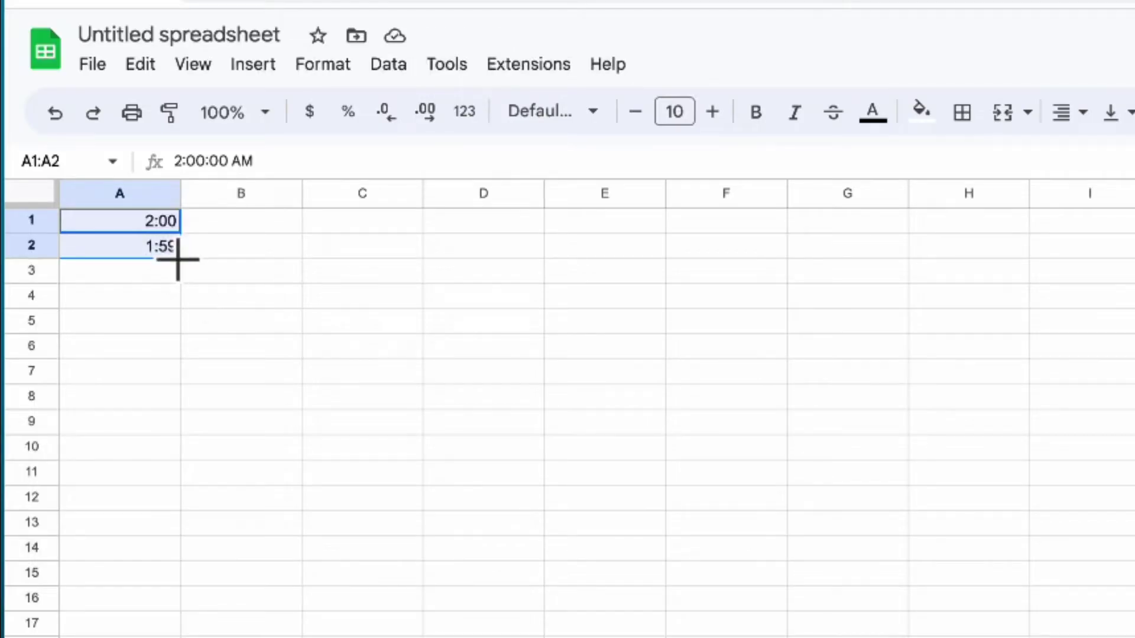
drag(177, 254, 133, 637)
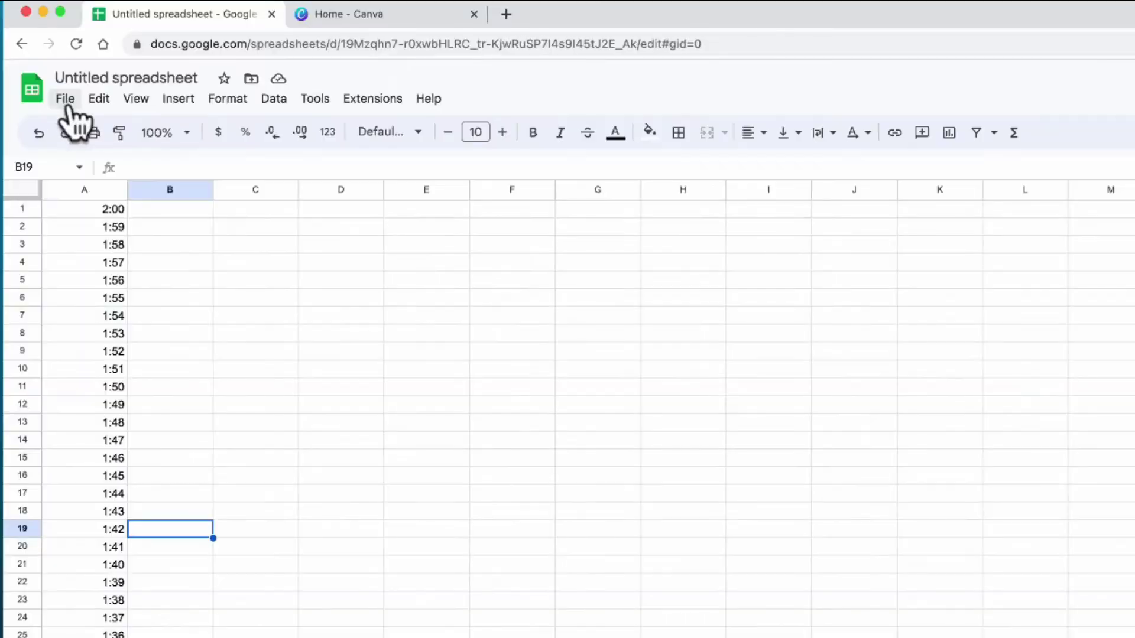
click(65, 99)
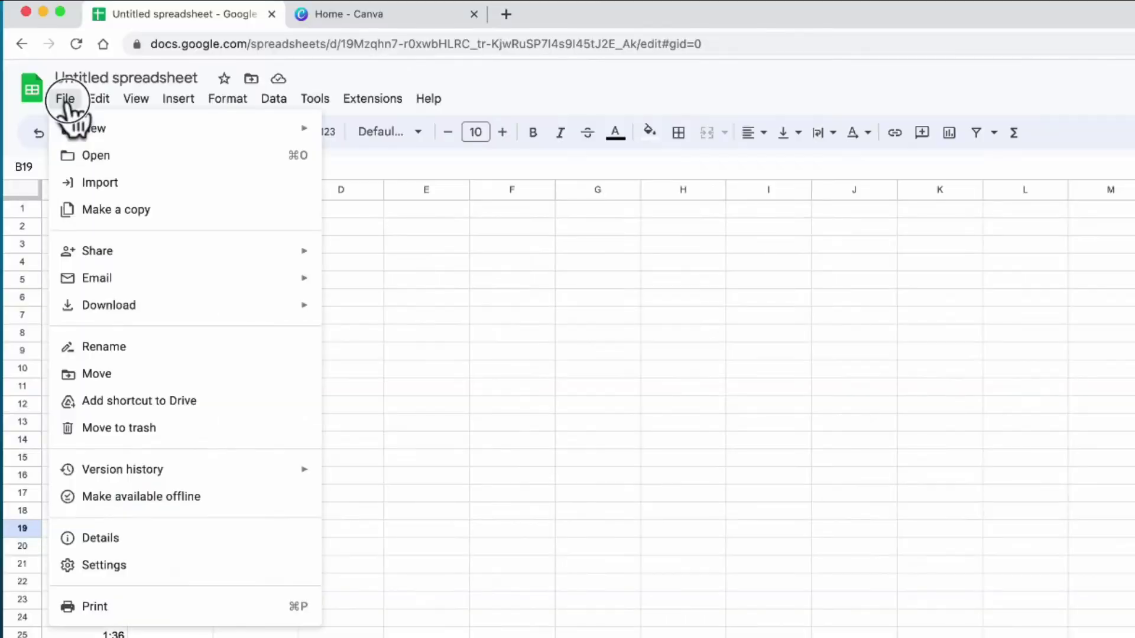
mouse_move(172, 304)
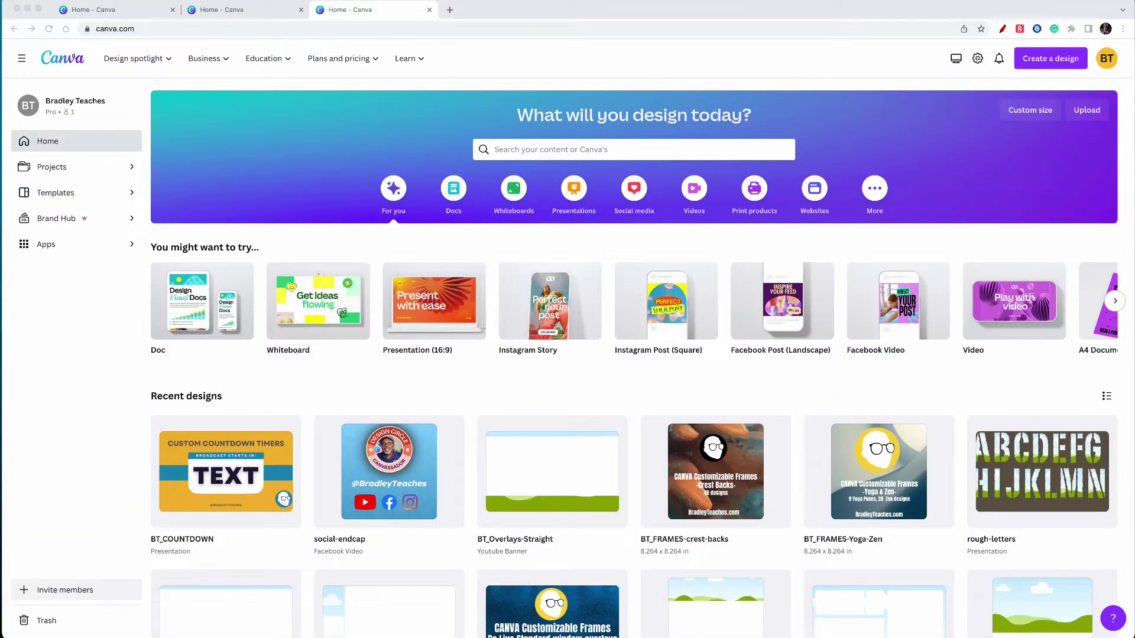
Open the BT_COUNTDOWN design and select its large TEXT placeholder.
click(207, 477)
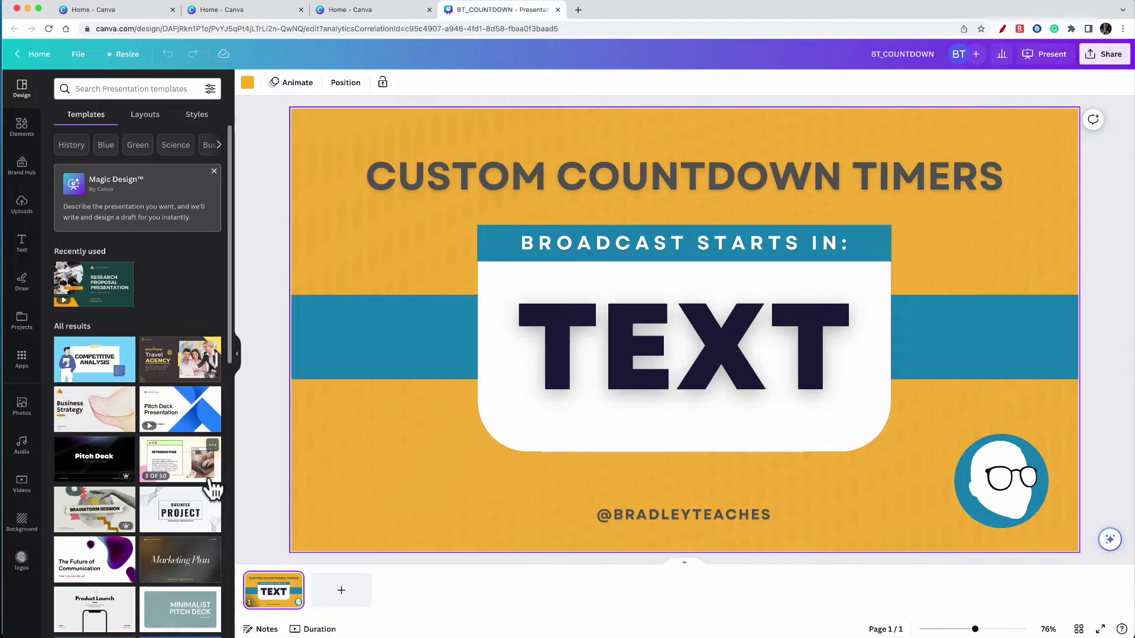
click(643, 380)
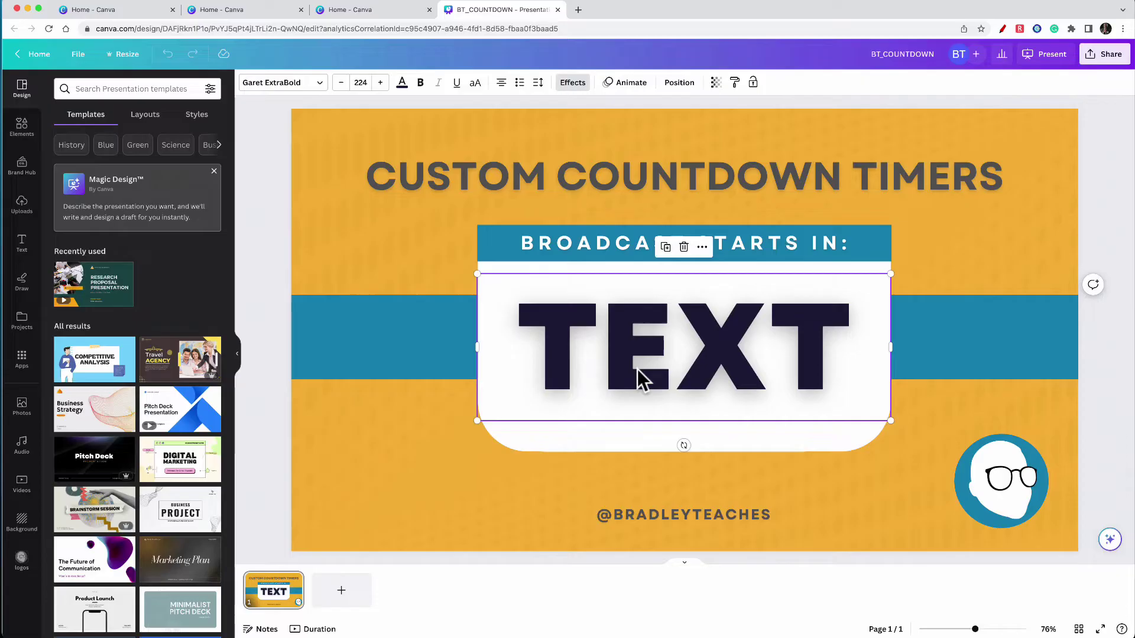
Search the Apps panel for 'bulk create' and open the Bulk create app.
click(22, 358)
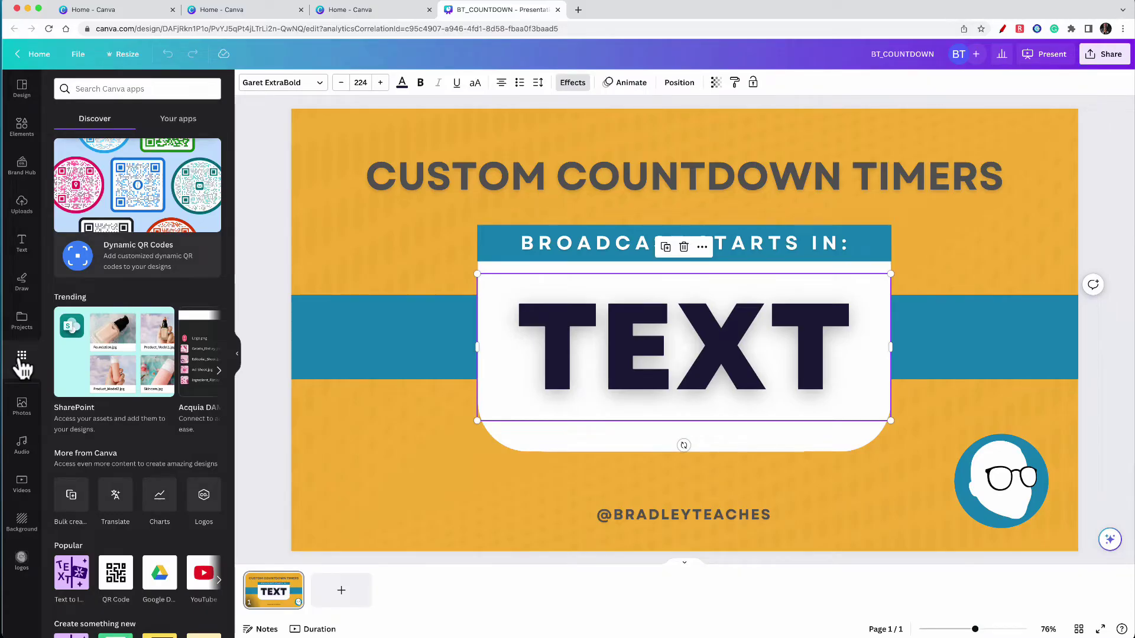
click(97, 88)
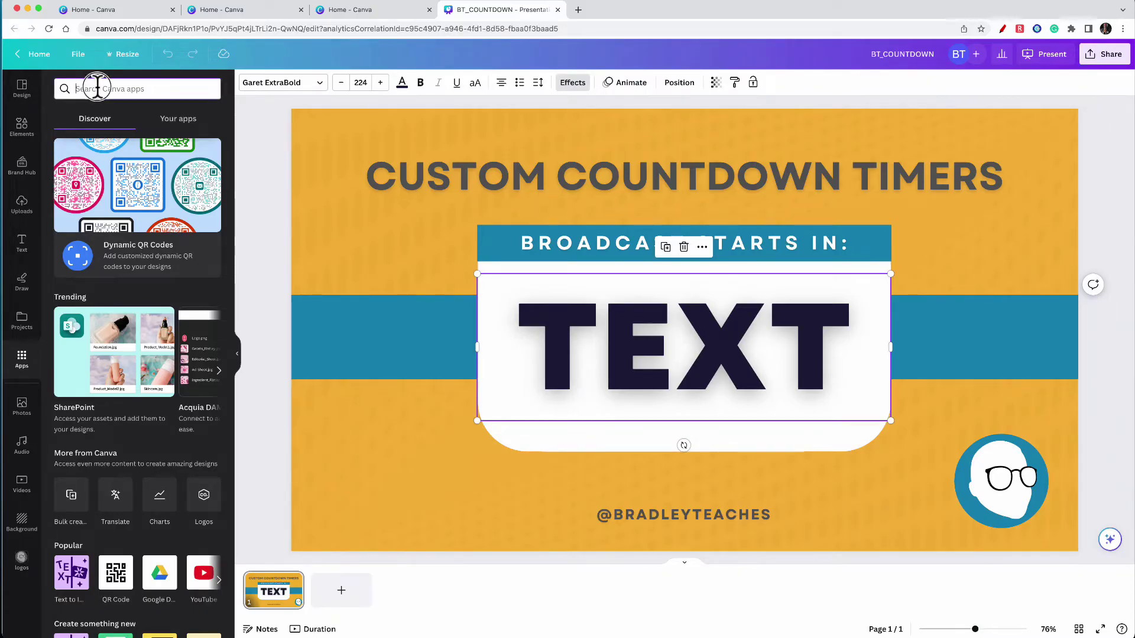
text(bulk create)
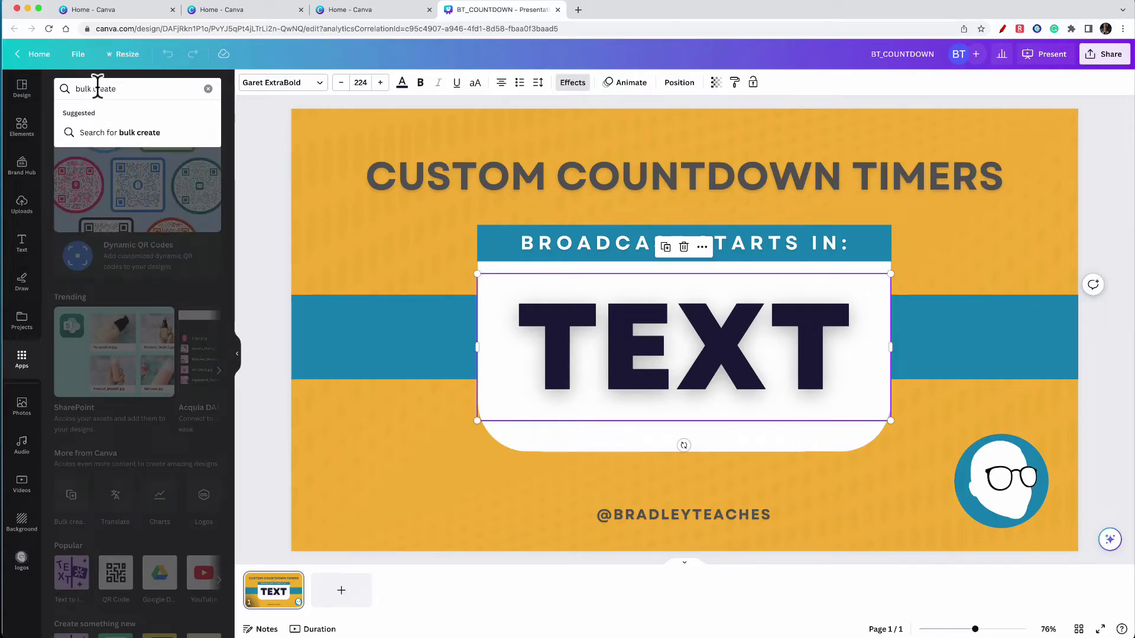
click(115, 130)
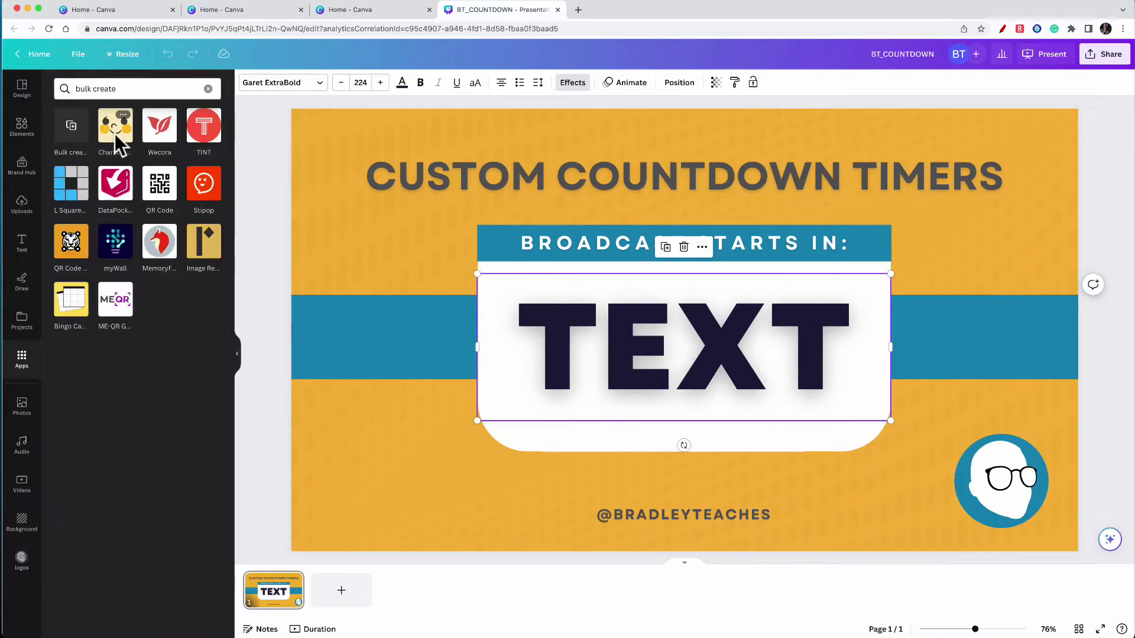
click(72, 133)
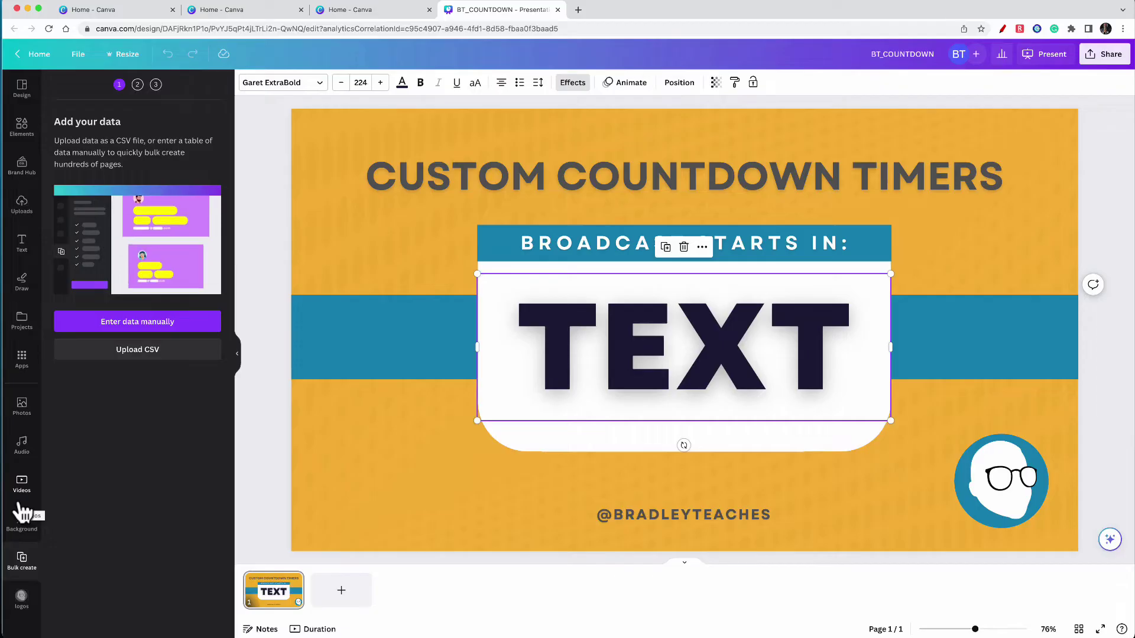
Upload the countdown CSV and connect the big TEXT box to its 2:00 field.
click(134, 351)
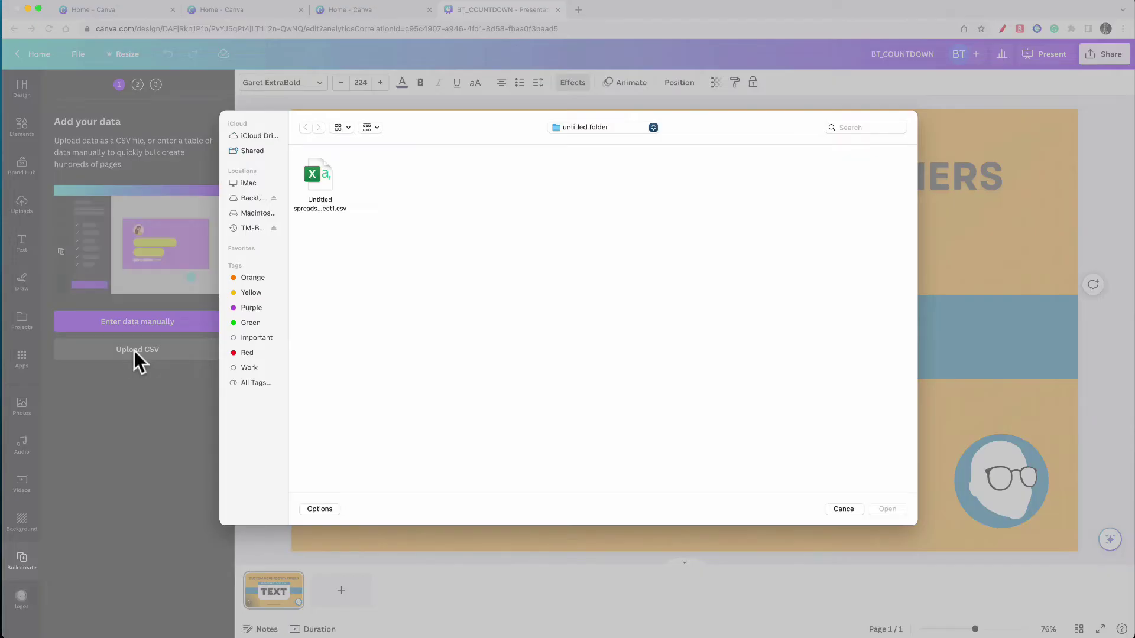
double_click(318, 180)
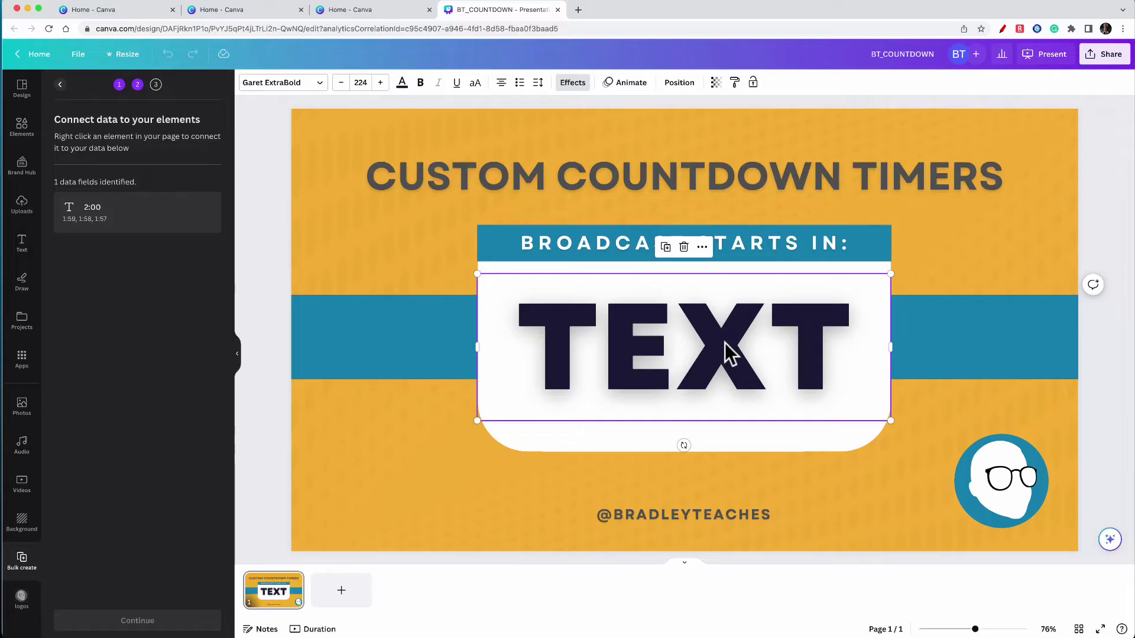
click(381, 464)
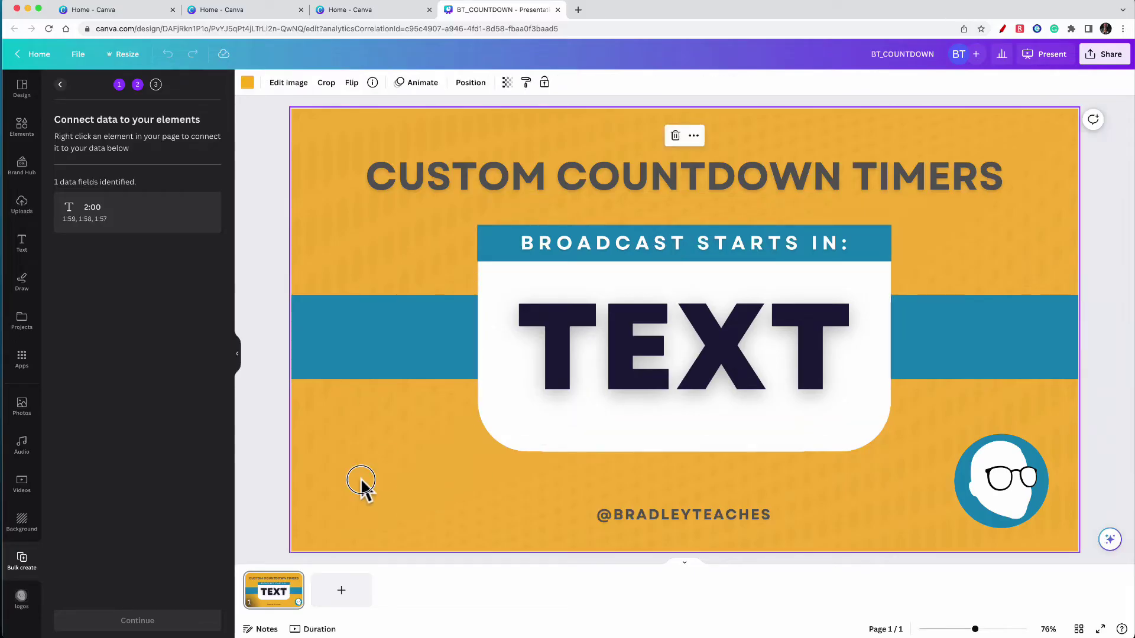
click(633, 402)
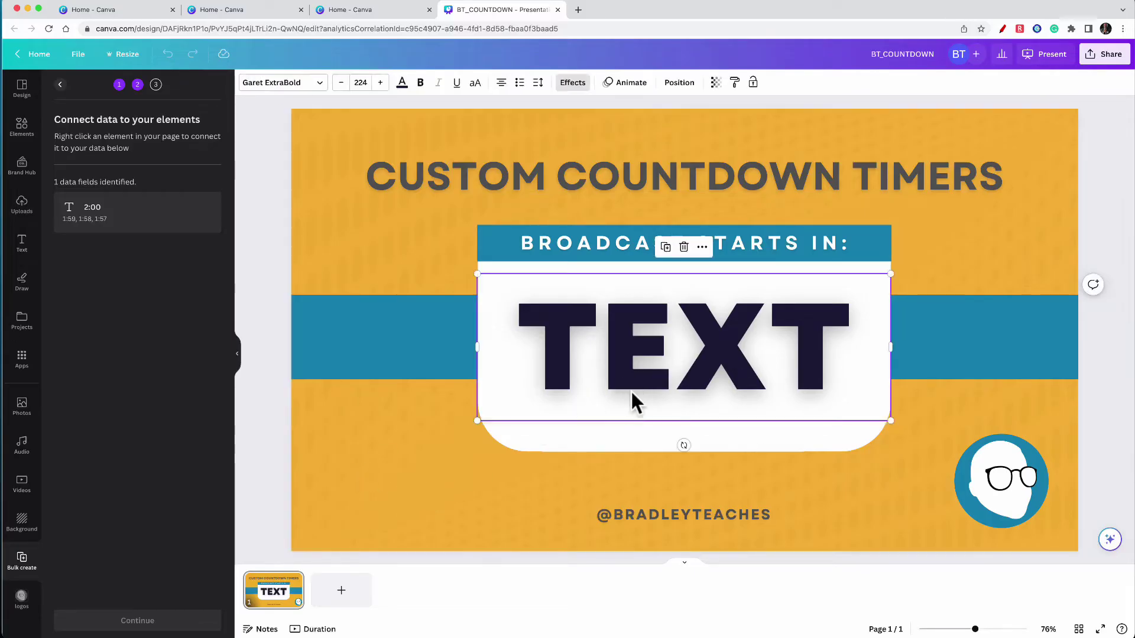
click(702, 248)
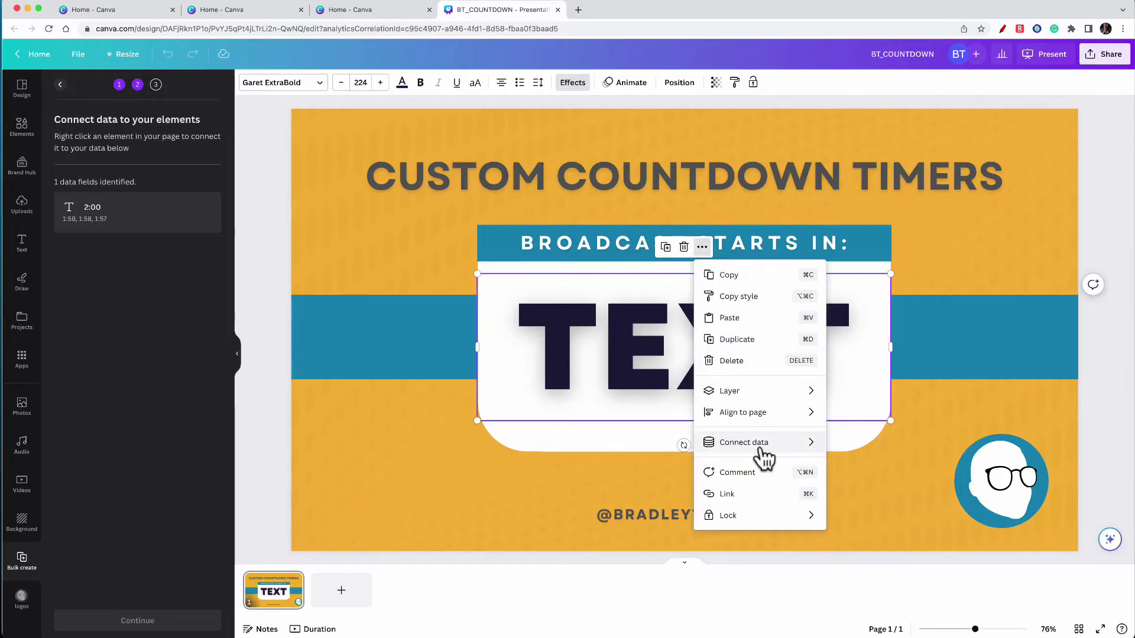
mouse_move(765, 455)
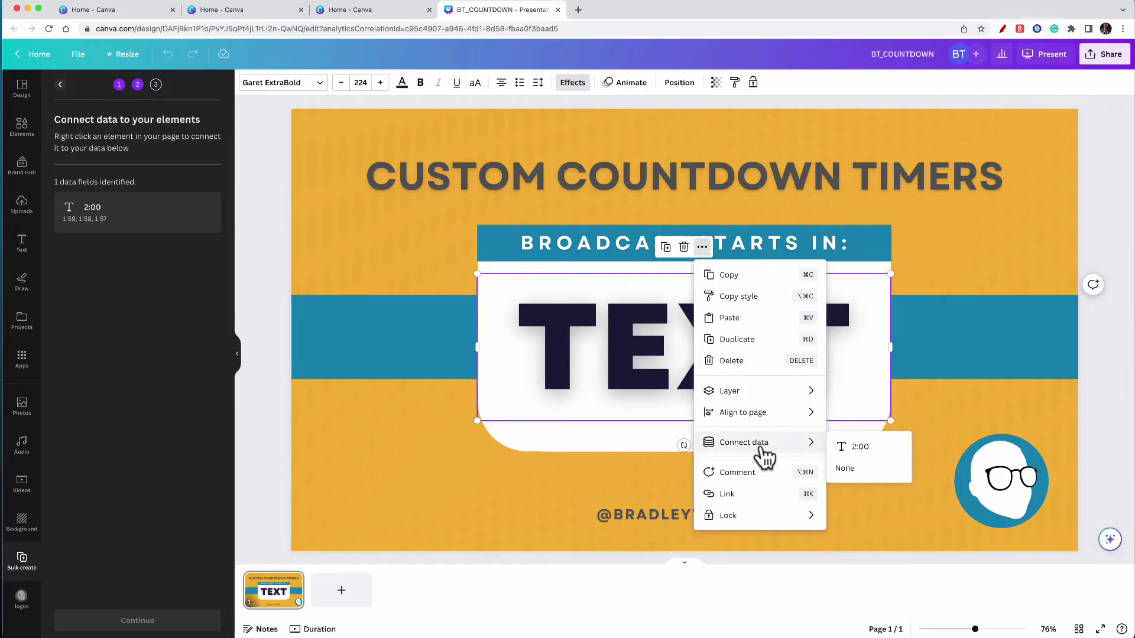
click(858, 448)
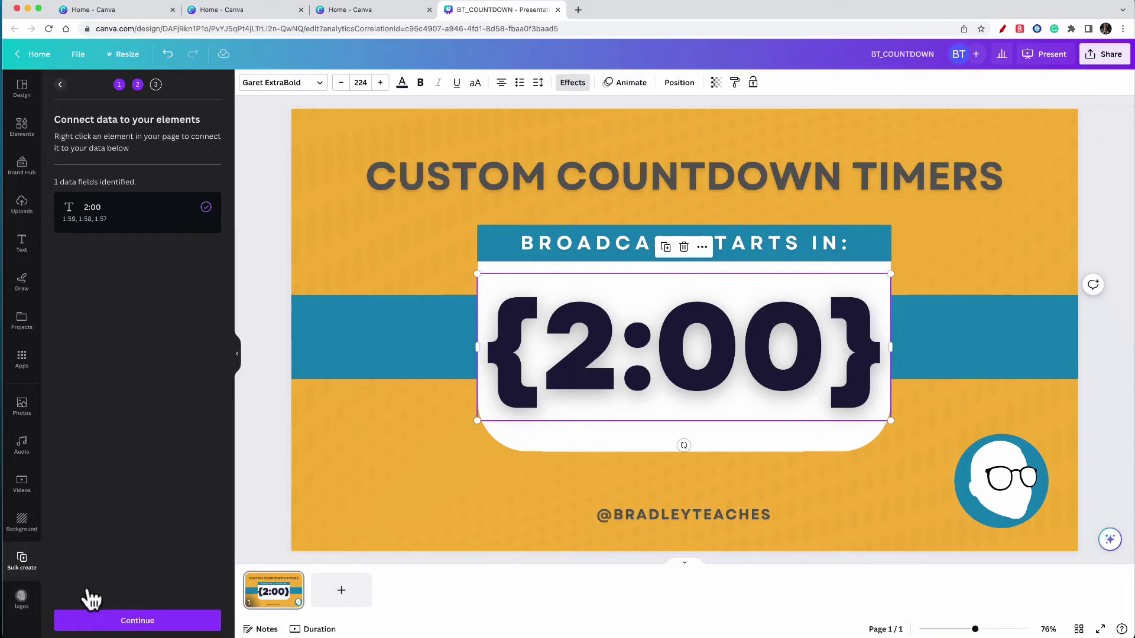
Review the Apply data list and generate 120 pages counting down from 1:59 to 0:00.
click(152, 627)
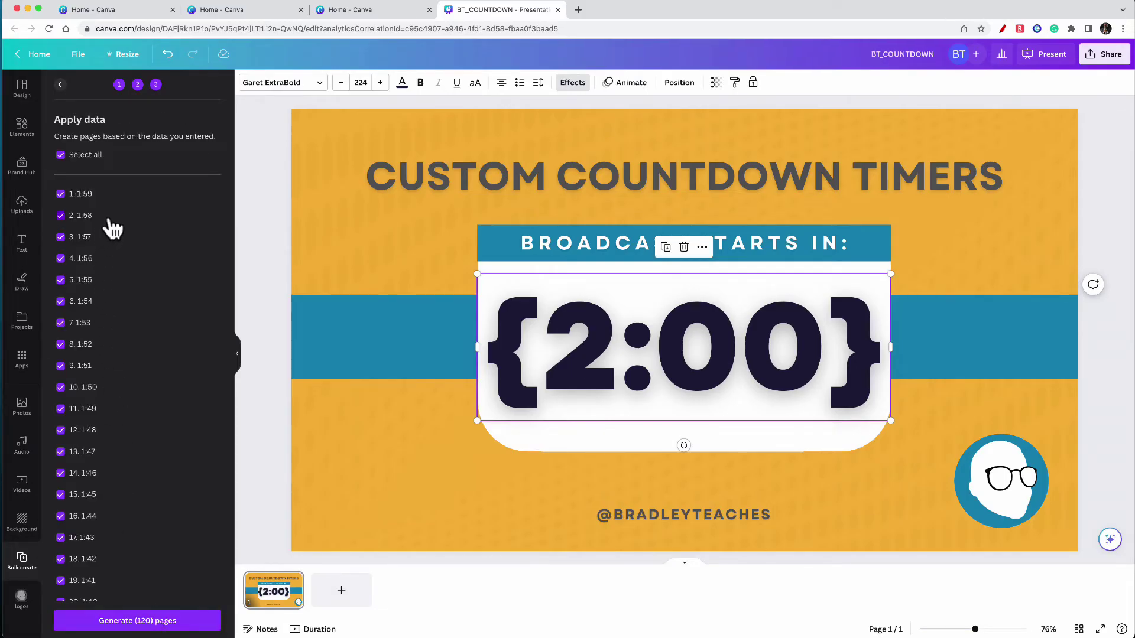
scroll(112, 228, down, 10)
scroll(112, 228, down, 20)
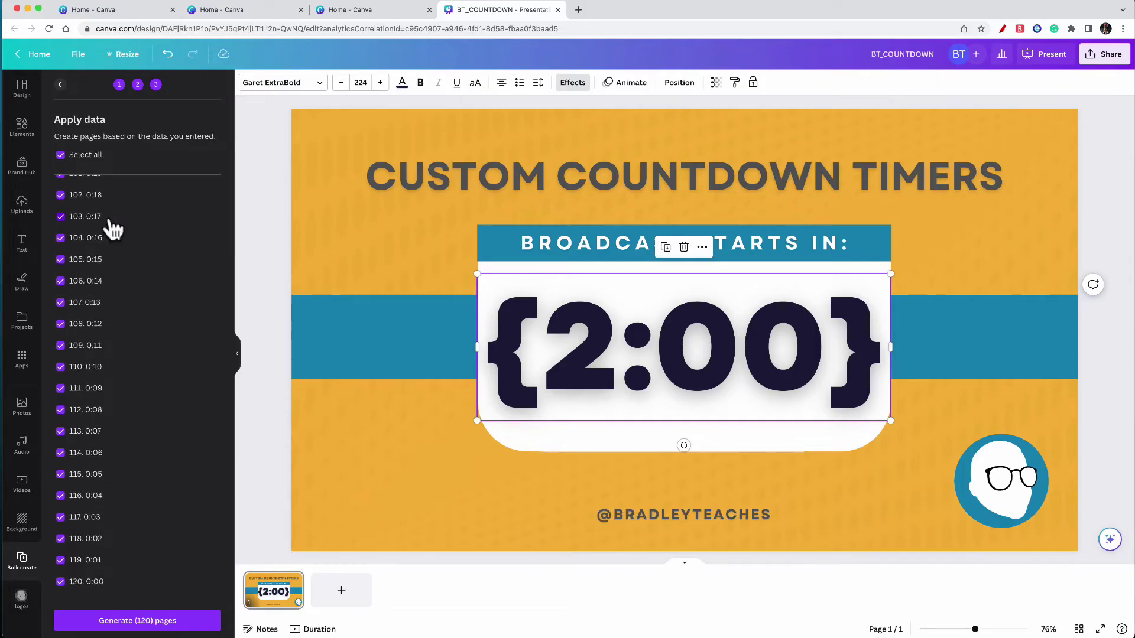
click(131, 622)
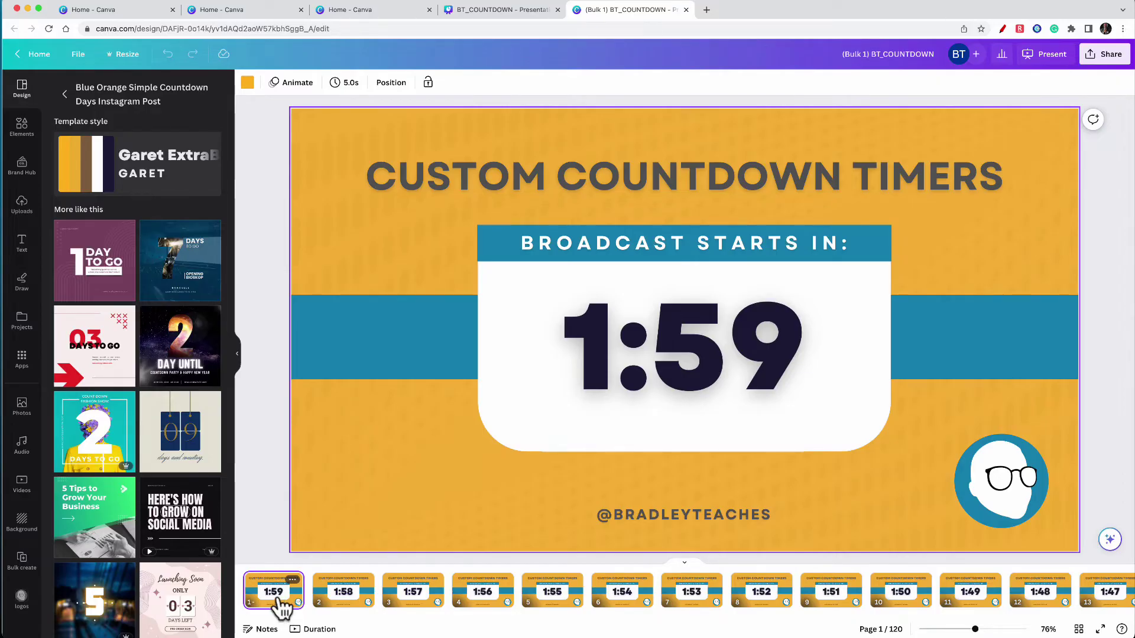
Duplicate page 1 and change its timer text from 1:59 to 2:00.
key(super+d)
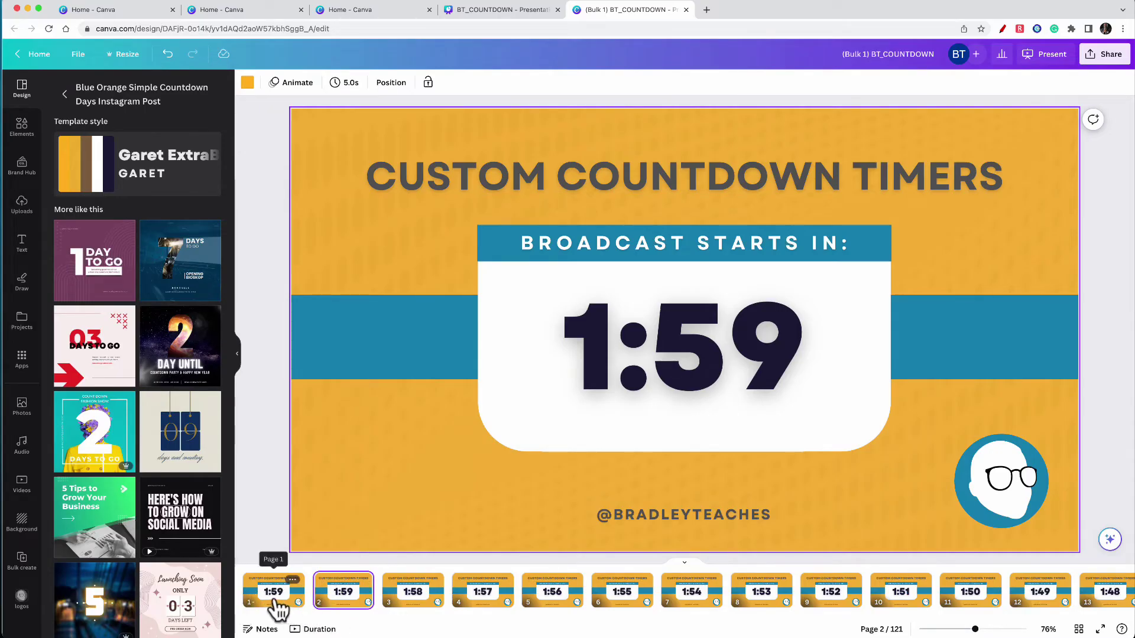
click(276, 600)
double_click(687, 350)
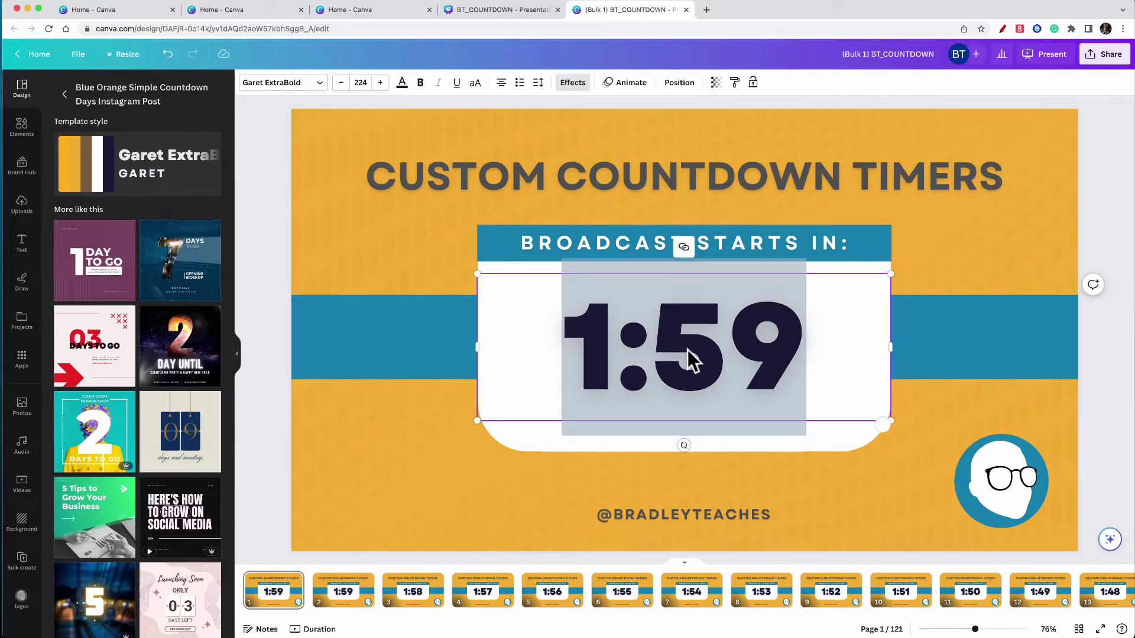
text(2:00)
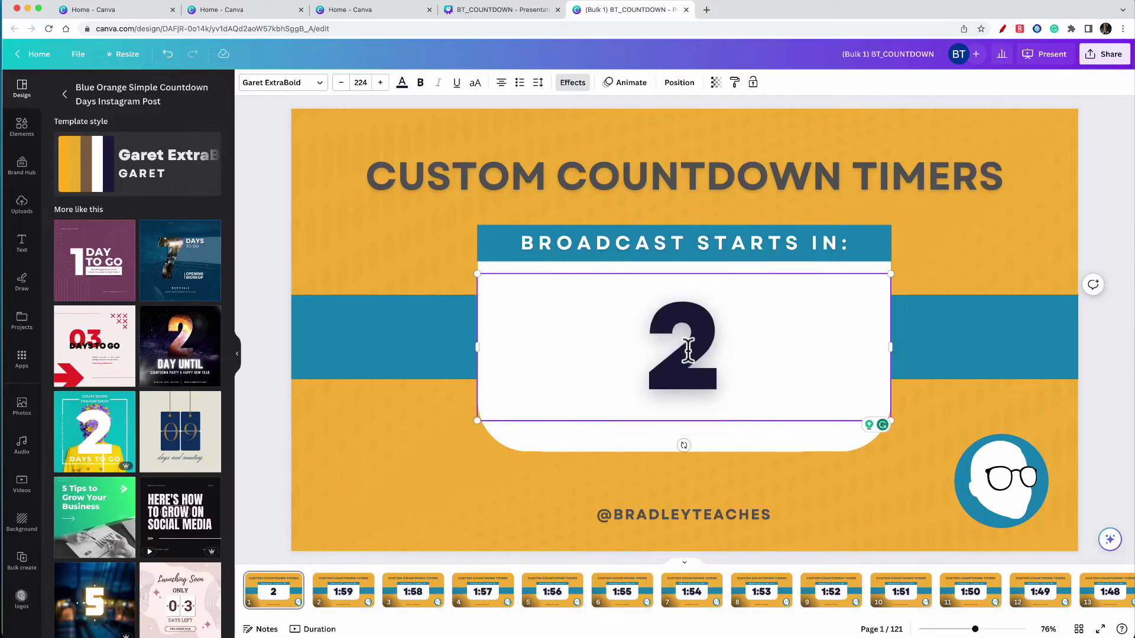
click(407, 458)
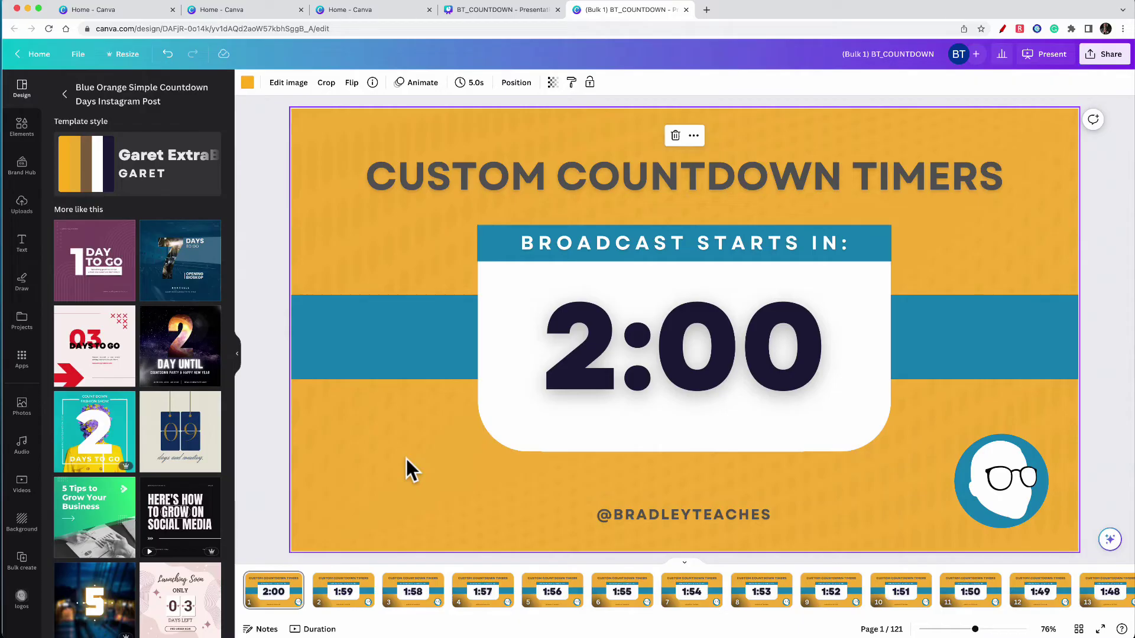
click(1079, 629)
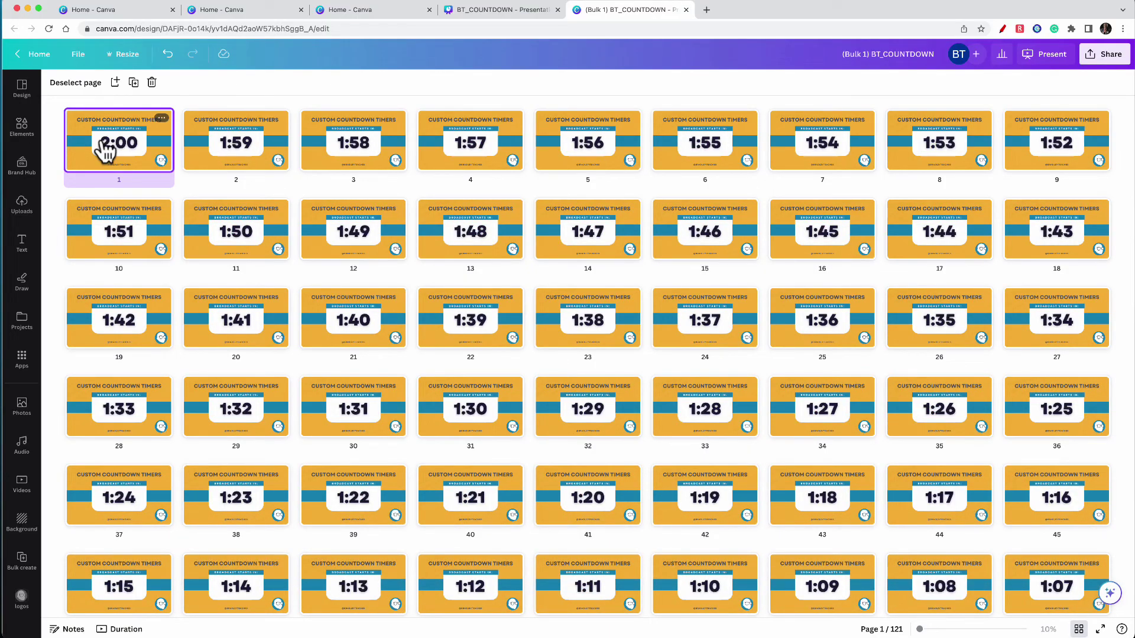
scroll(562, 423, down, 5)
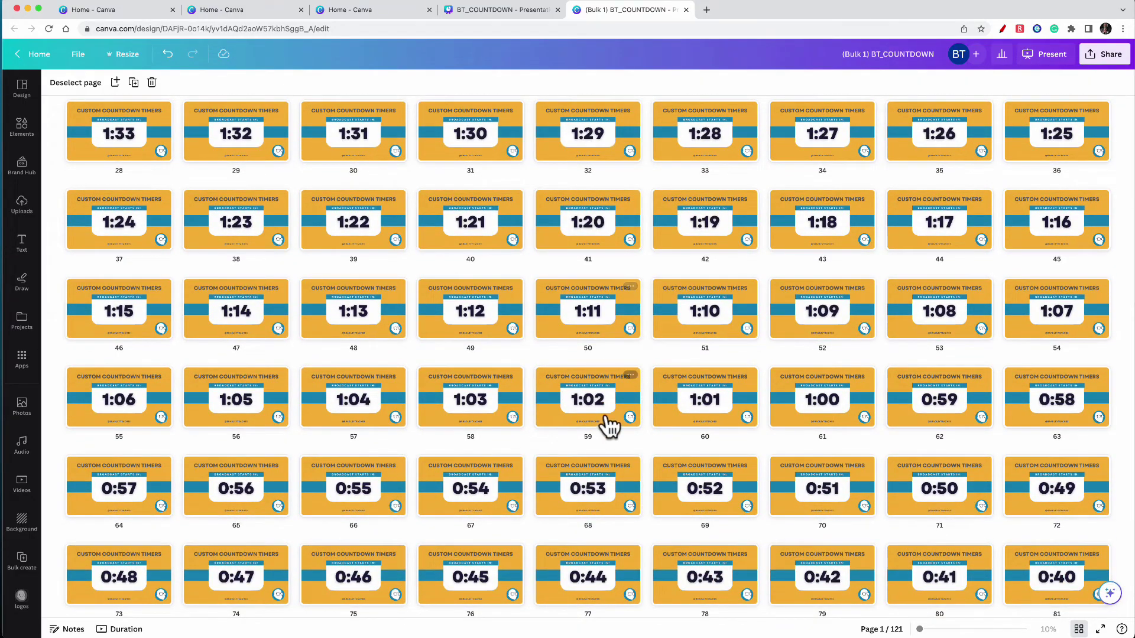
shift+click(713, 421)
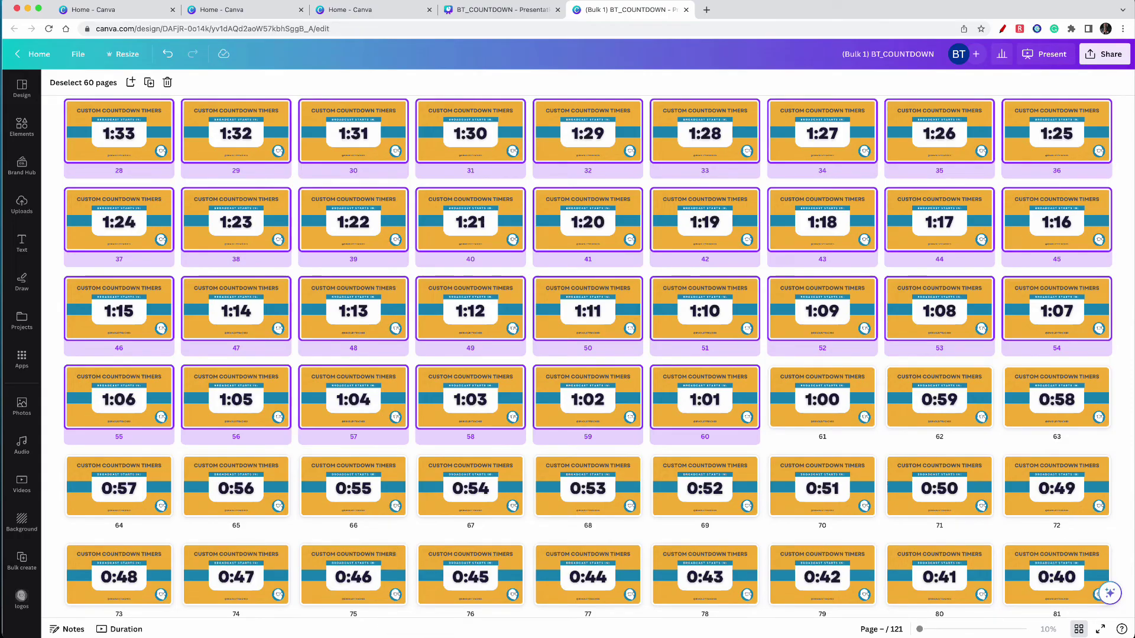
click(608, 504)
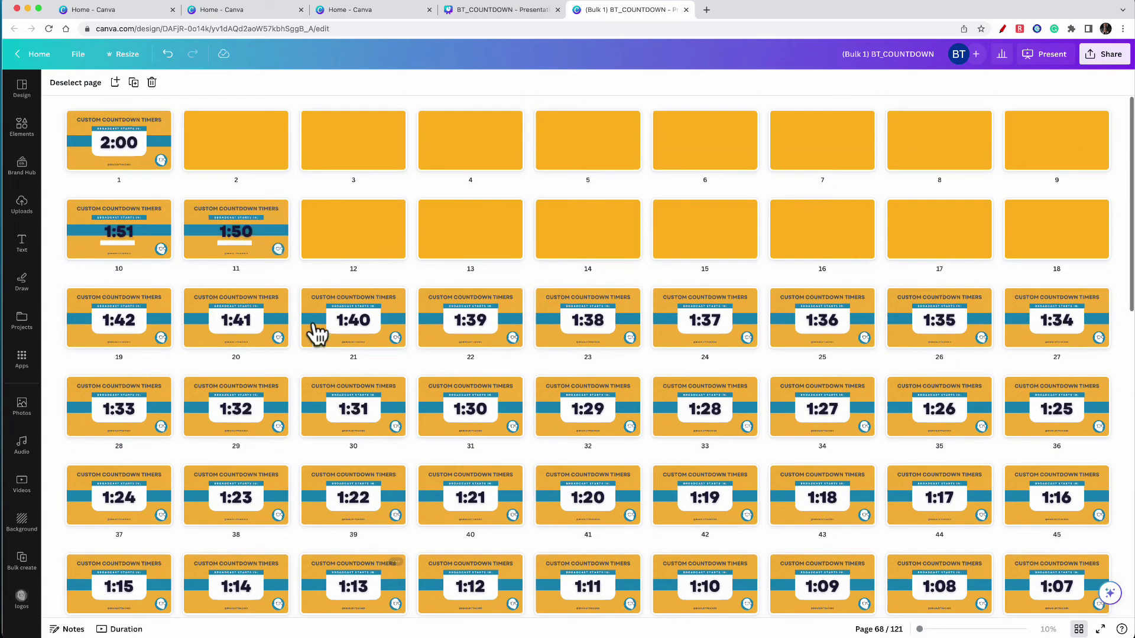
click(112, 156)
double_click(112, 157)
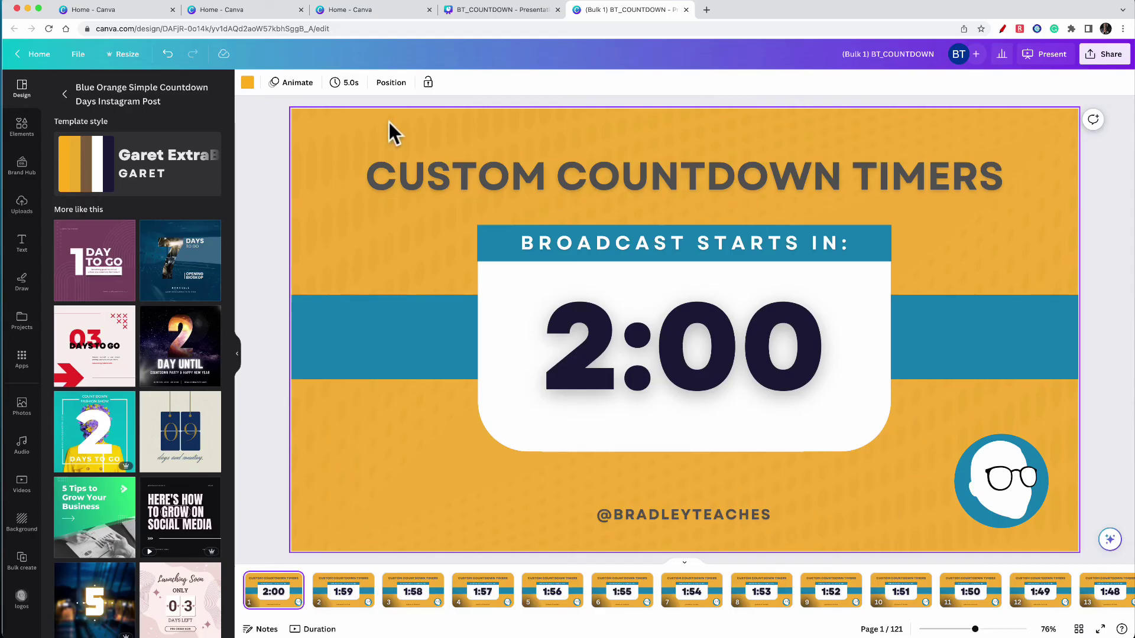
Change the page timing from 5.0s to 1.0s and apply it to all pages.
click(346, 94)
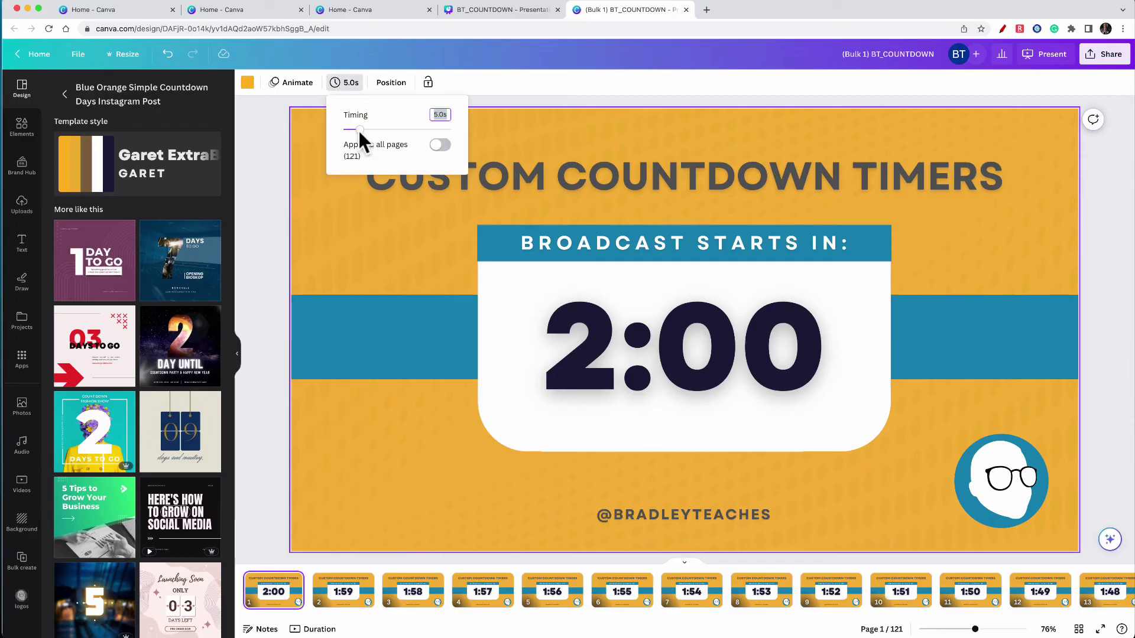
click(357, 129)
drag(355, 131, 345, 131)
click(439, 145)
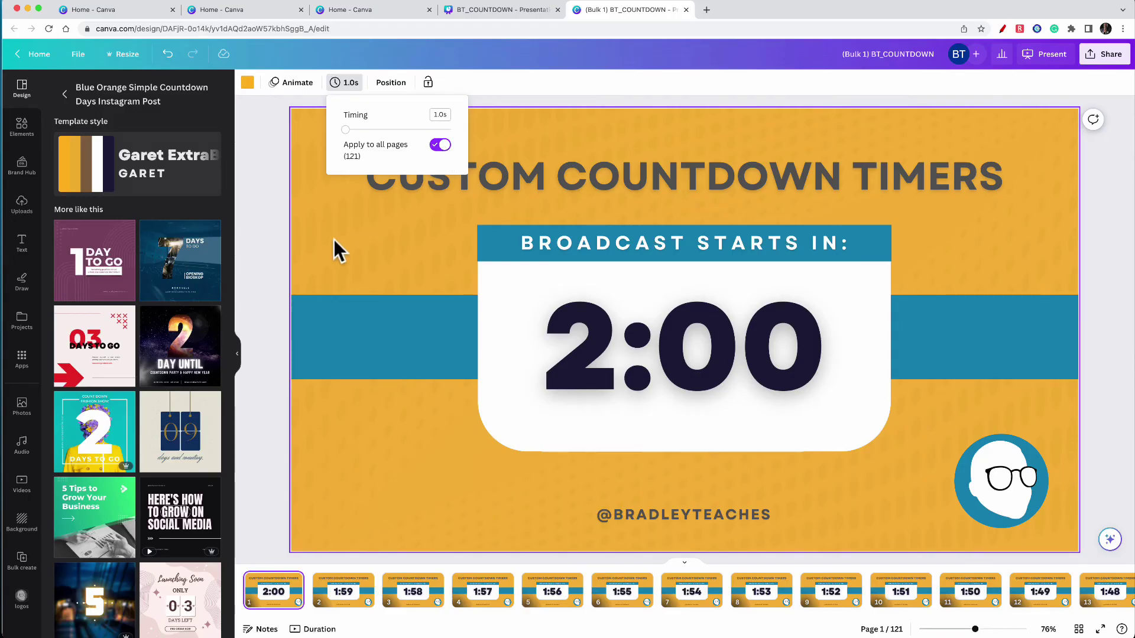
click(271, 308)
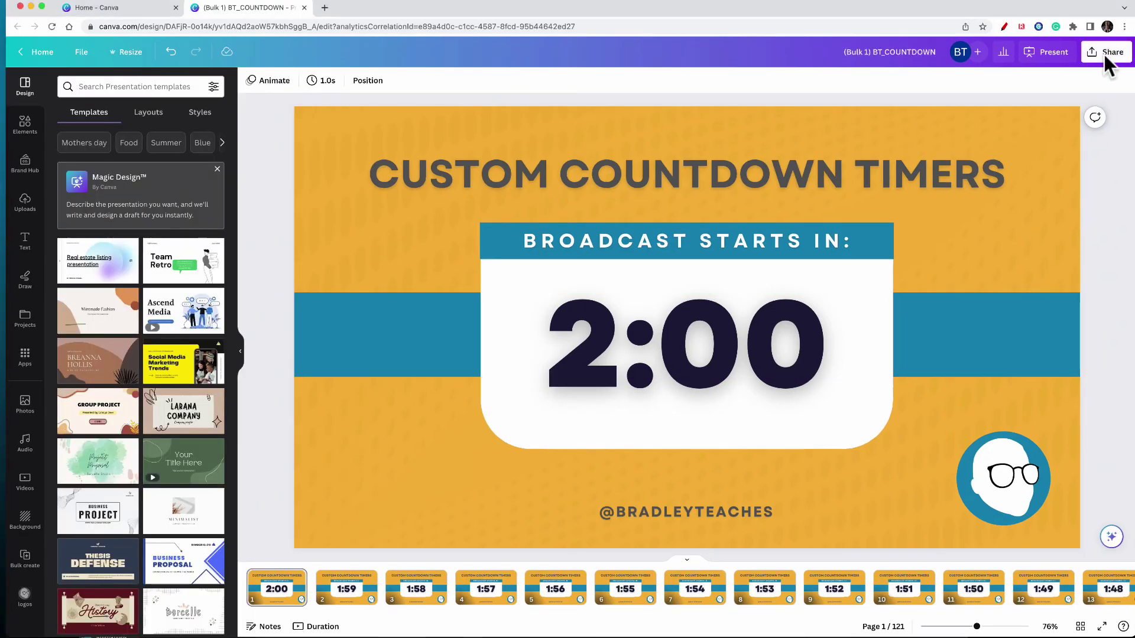
In the Share menu's download settings, choose MP4 Video as the file type.
click(1104, 54)
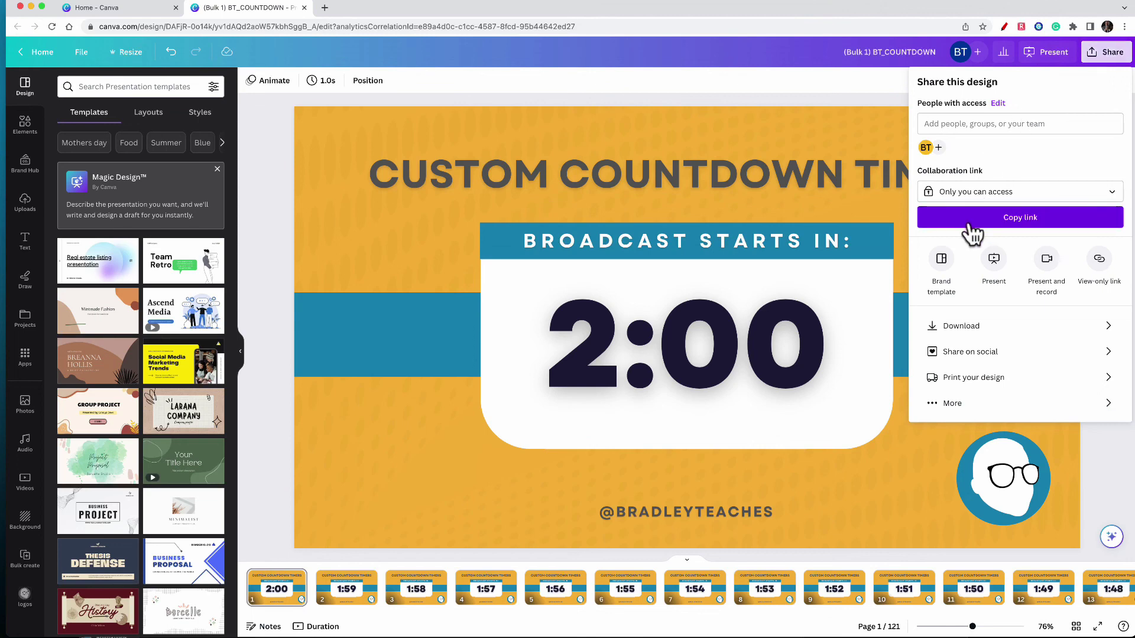
click(957, 327)
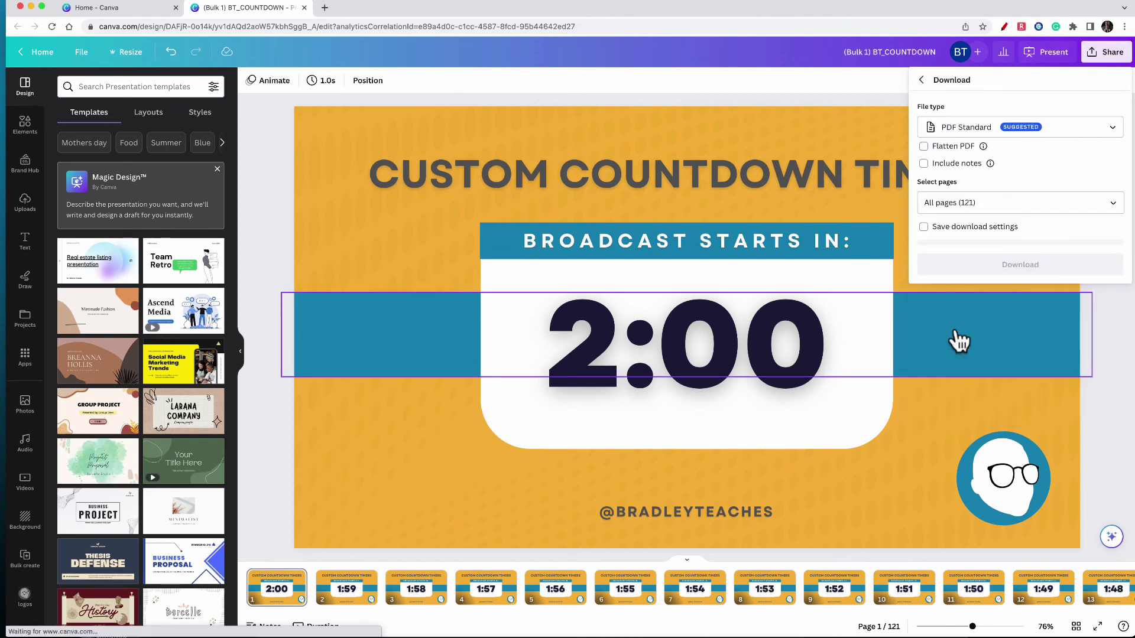
click(967, 129)
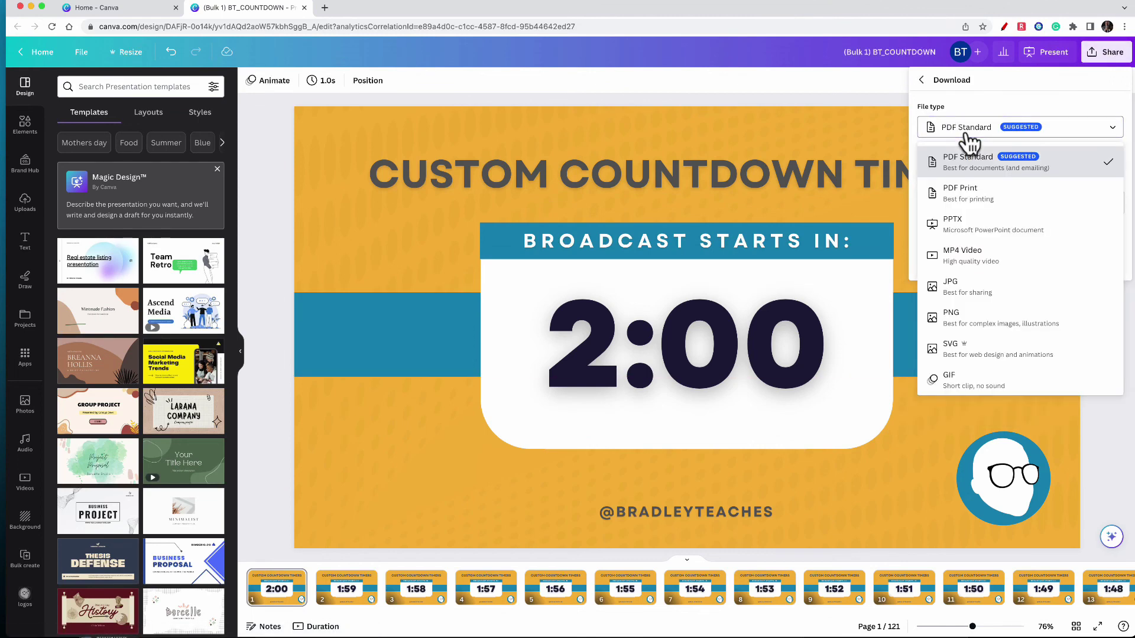
click(962, 256)
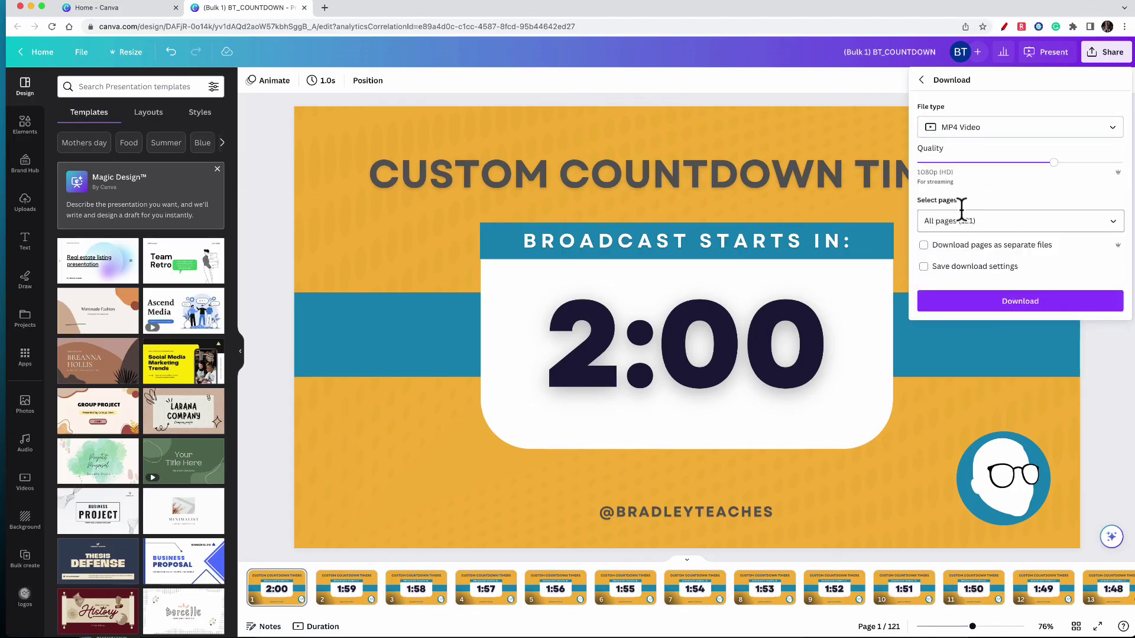